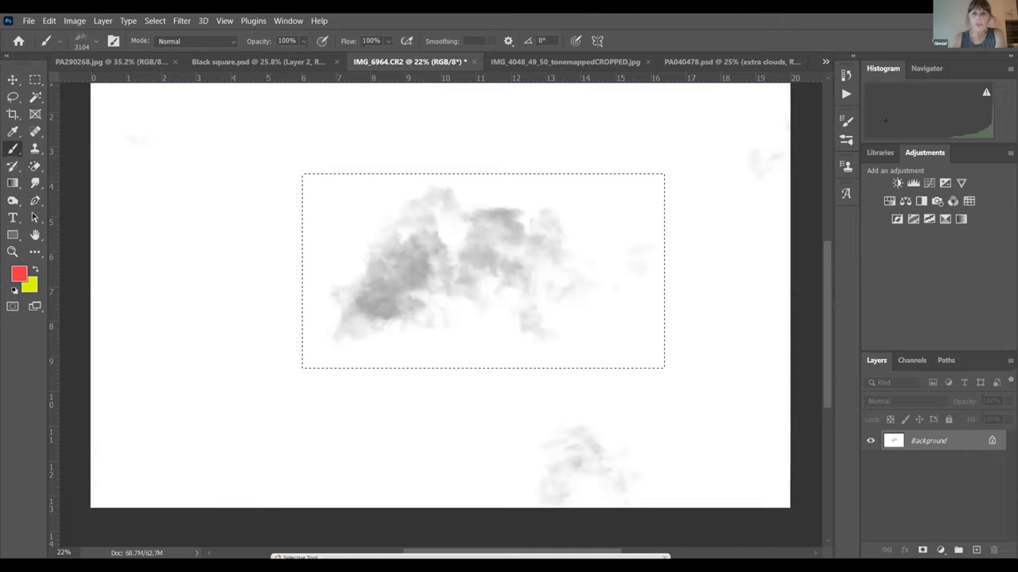
- Set the cloud brush tip's spacing to 82% in the brush settings
{"action": "left_click", "coordinate": [845, 120]}
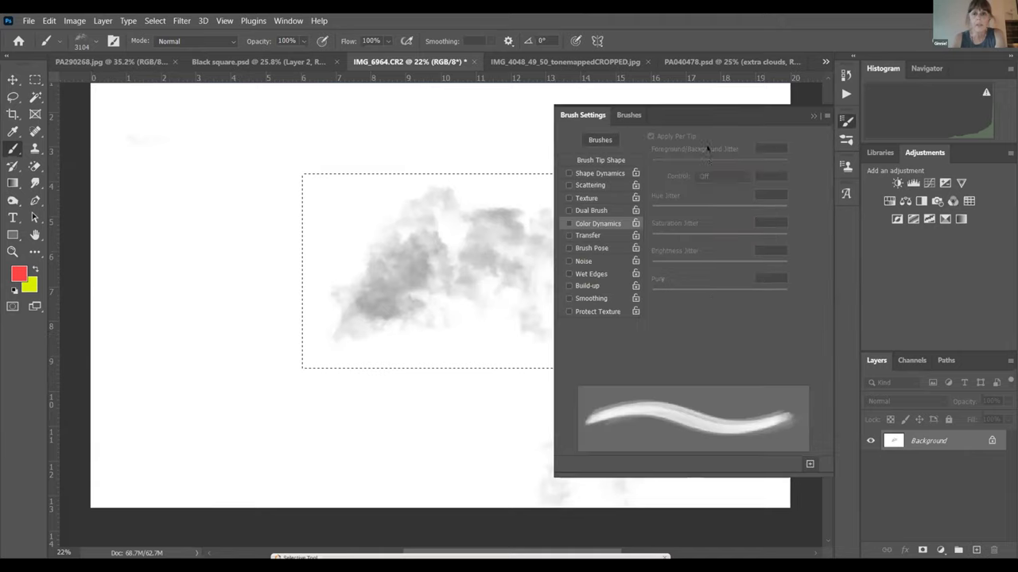
{"action": "left_click", "coordinate": [624, 160]}
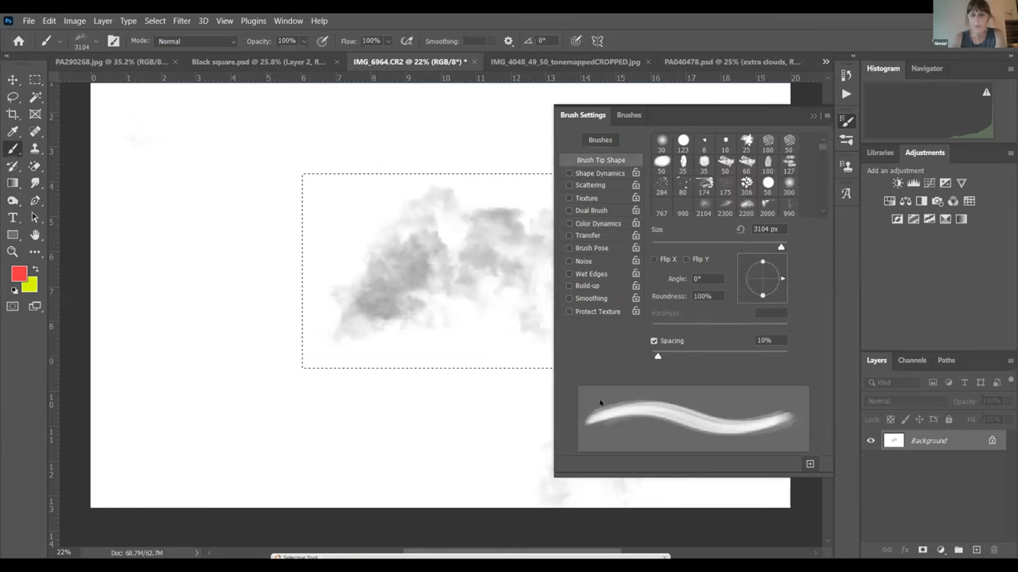
{"action": "left_click_drag", "start_coordinate": [656, 356], "coordinate": [704, 354]}
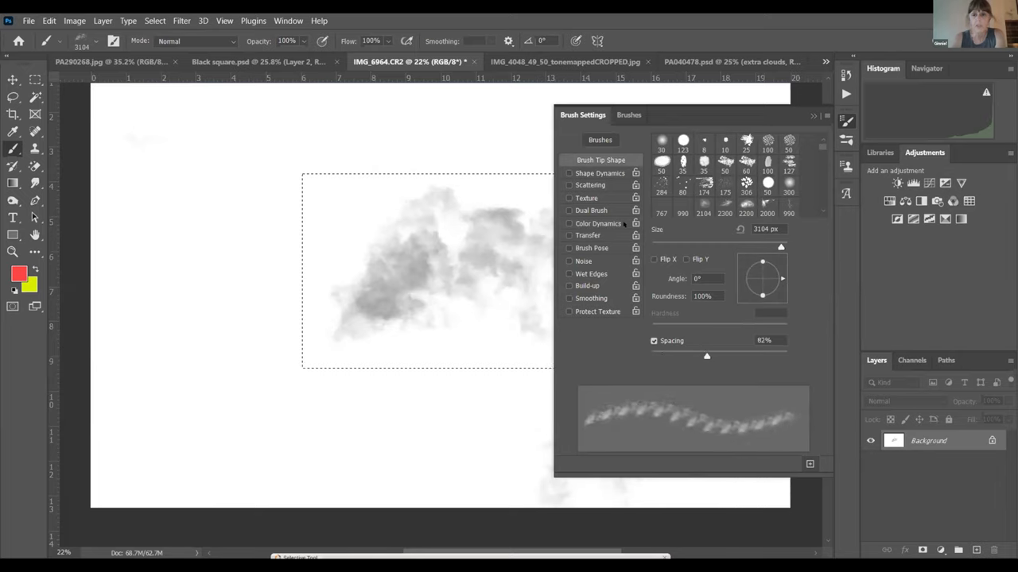
- Enable Shape Dynamics for the cloud brush with 25% size jitter, 25% angle jitter and 7% roundness jitter
{"action": "left_click", "coordinate": [594, 173]}
{"action": "left_click", "coordinate": [684, 149]}
{"action": "left_click", "coordinate": [685, 255]}
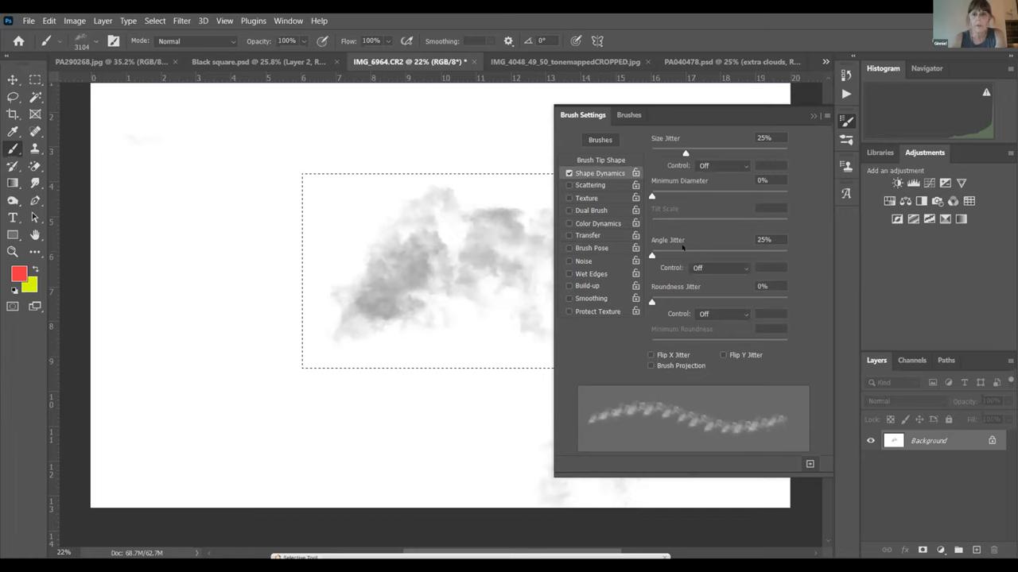
{"action": "left_click_drag", "start_coordinate": [667, 300], "coordinate": [661, 302]}
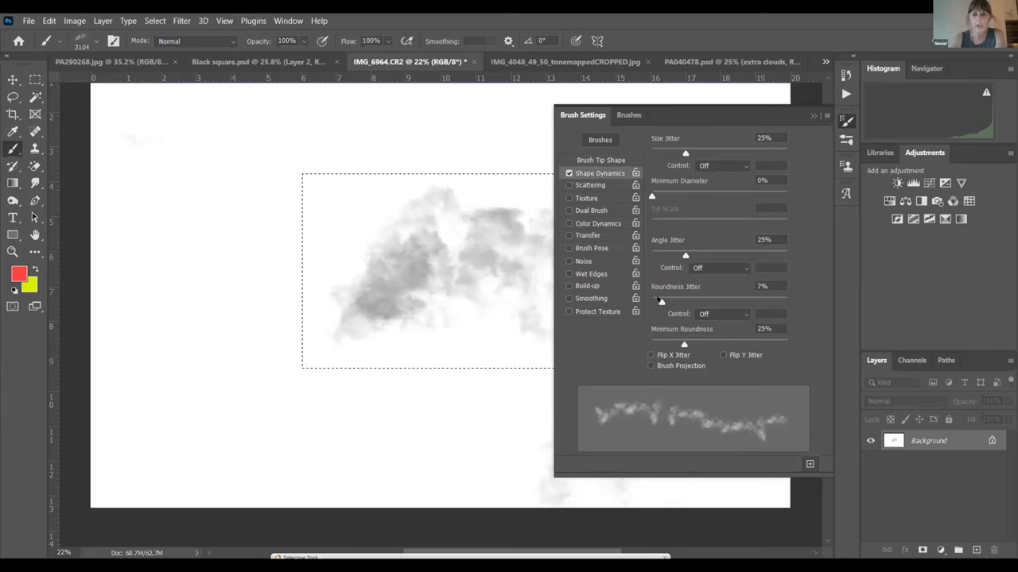
- Enable Scattering for the cloud brush with scatter at 78%, and close the brush settings
{"action": "left_click", "coordinate": [592, 185]}
{"action": "left_click_drag", "start_coordinate": [652, 153], "coordinate": [662, 154]}
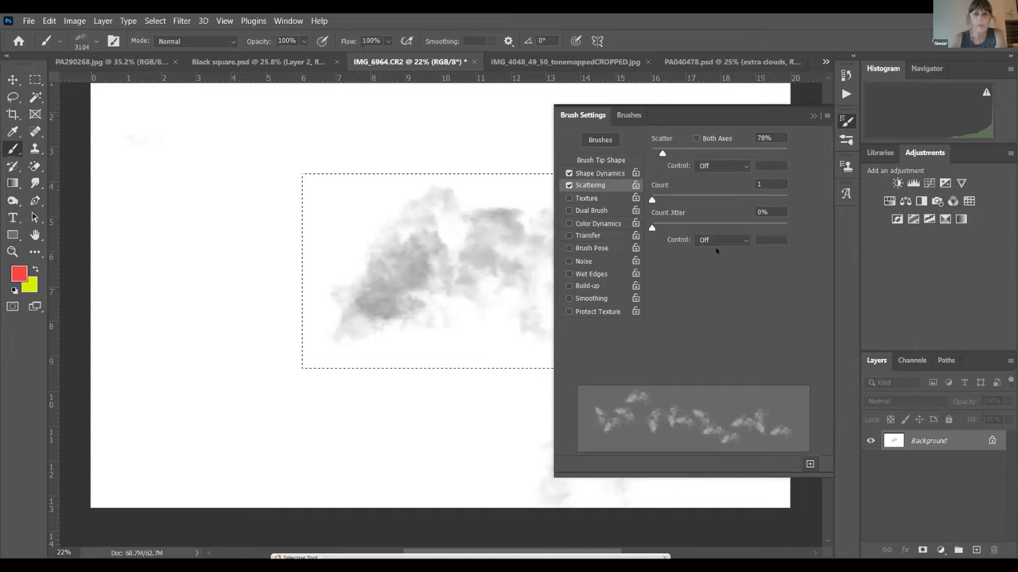
{"action": "left_click", "coordinate": [812, 115]}
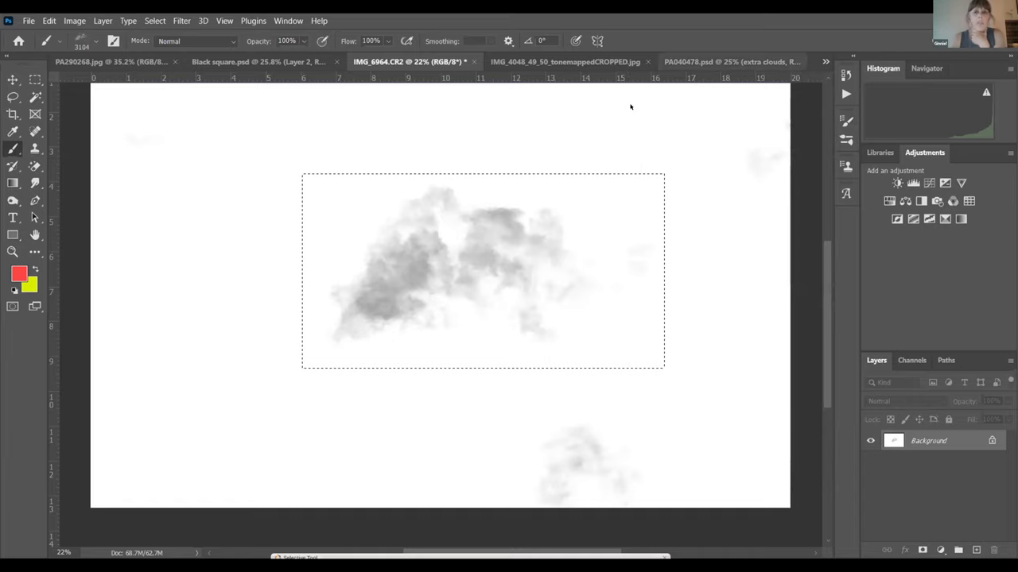
- Deselect the cloud area in IMG_6964.CR2 and switch to the misty lake image IMG_4048_49_50_tonemappedCROPPED.jpg
{"action": "key", "text": "ctrl+d"}
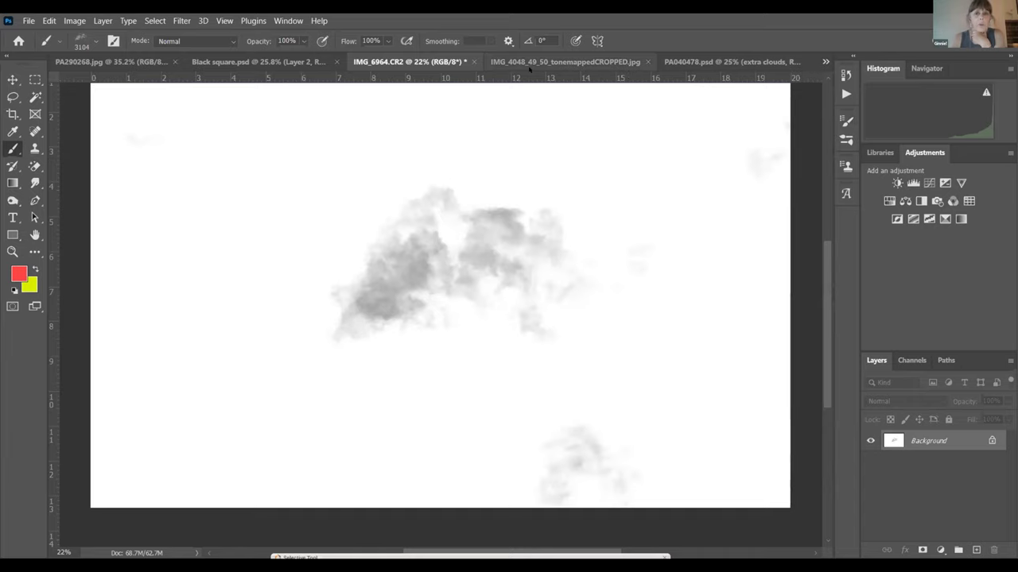
{"action": "left_click", "coordinate": [530, 66]}
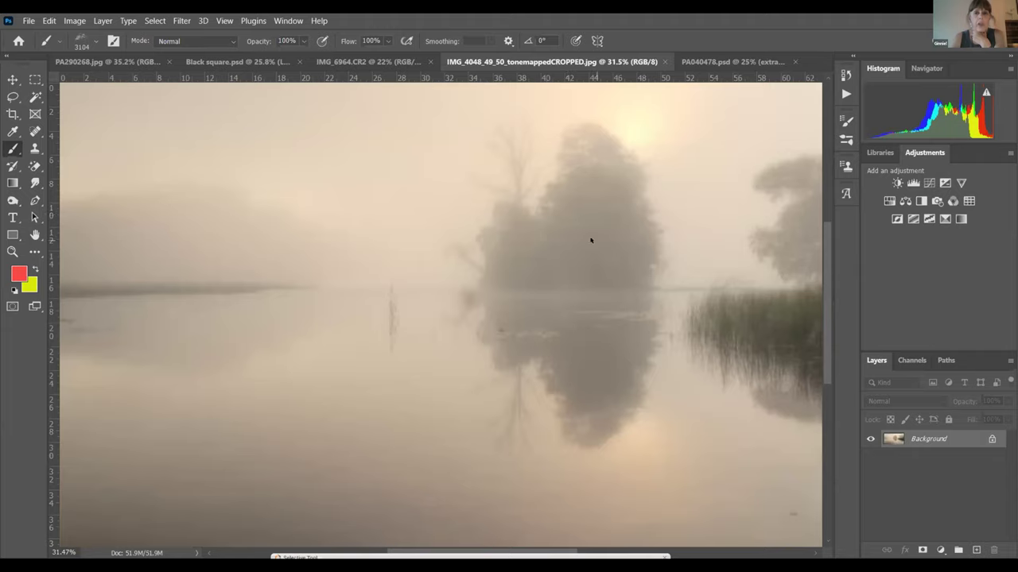
{"action": "key", "text": "ctrl+0"}
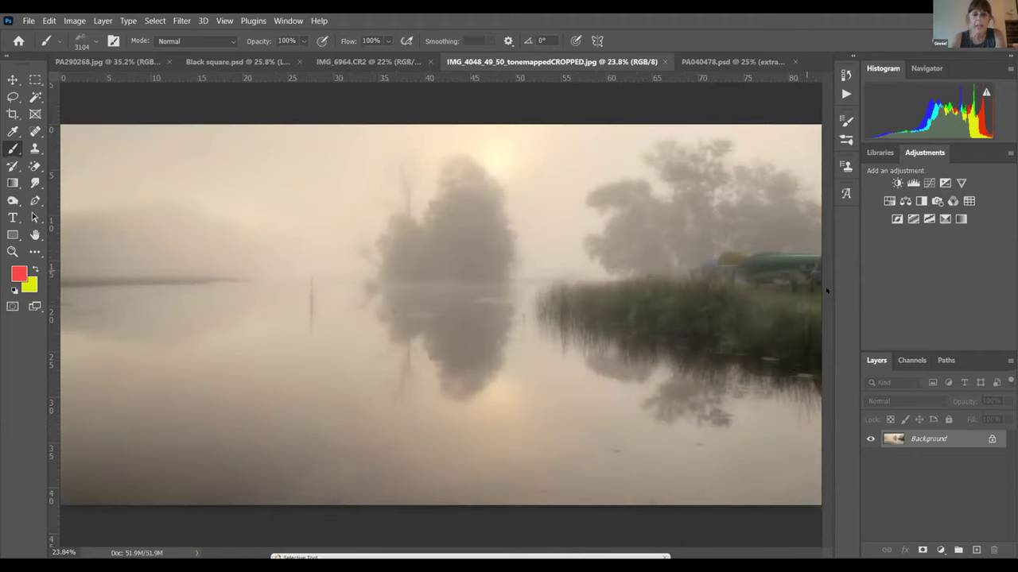
{"action": "scroll", "coordinate": [111, 318], "scroll_direction": "down", "scroll_amount": 1}
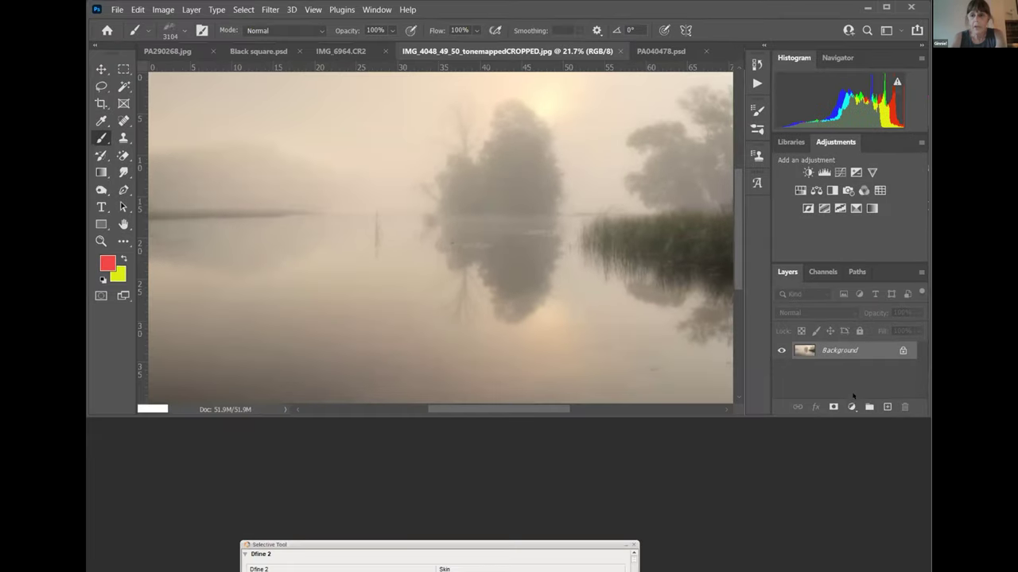
- Add a new empty layer above the background and set the foreground color to white
{"action": "left_click", "coordinate": [888, 406]}
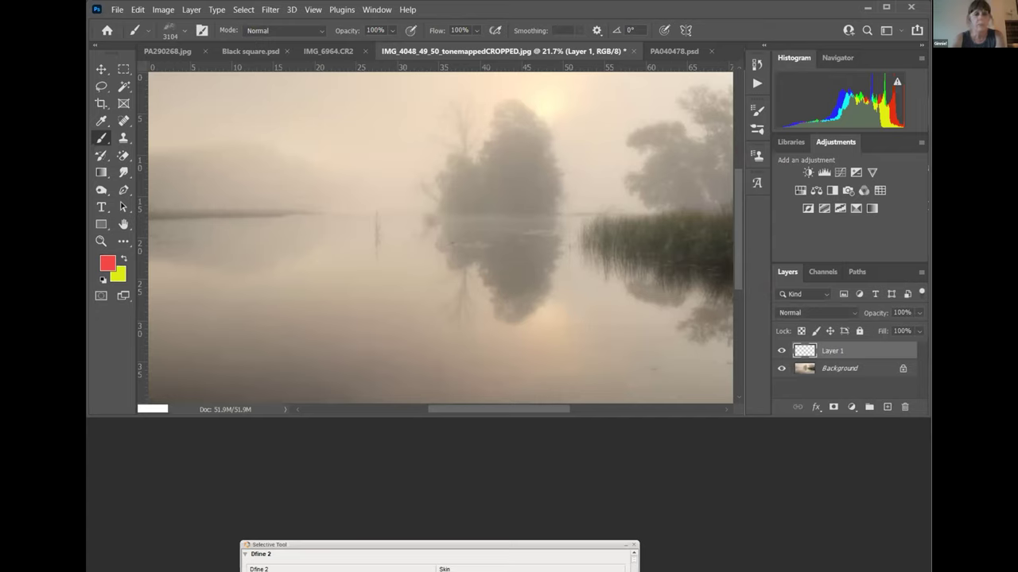
{"action": "left_click", "coordinate": [103, 278]}
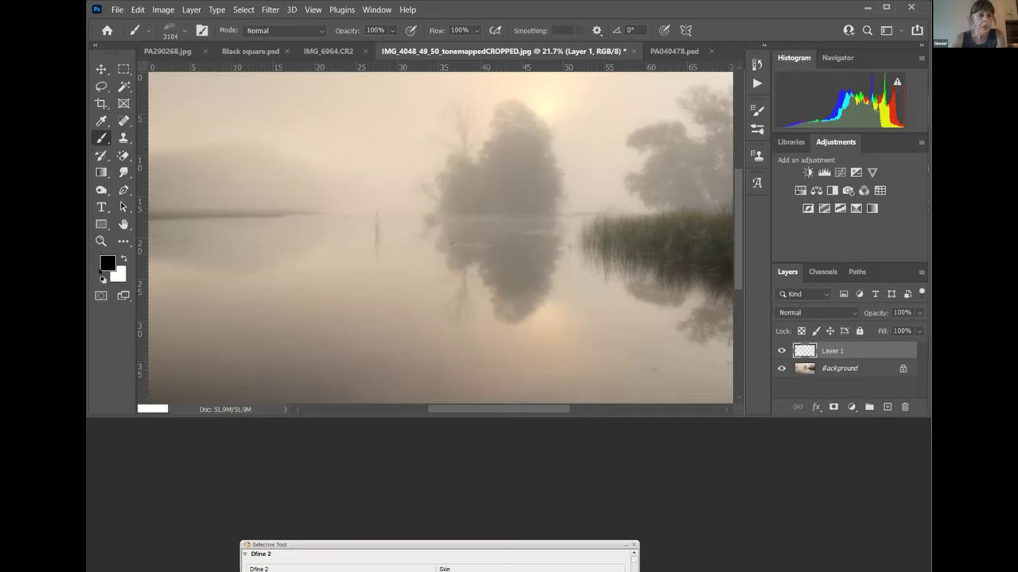
{"action": "left_click", "coordinate": [124, 259]}
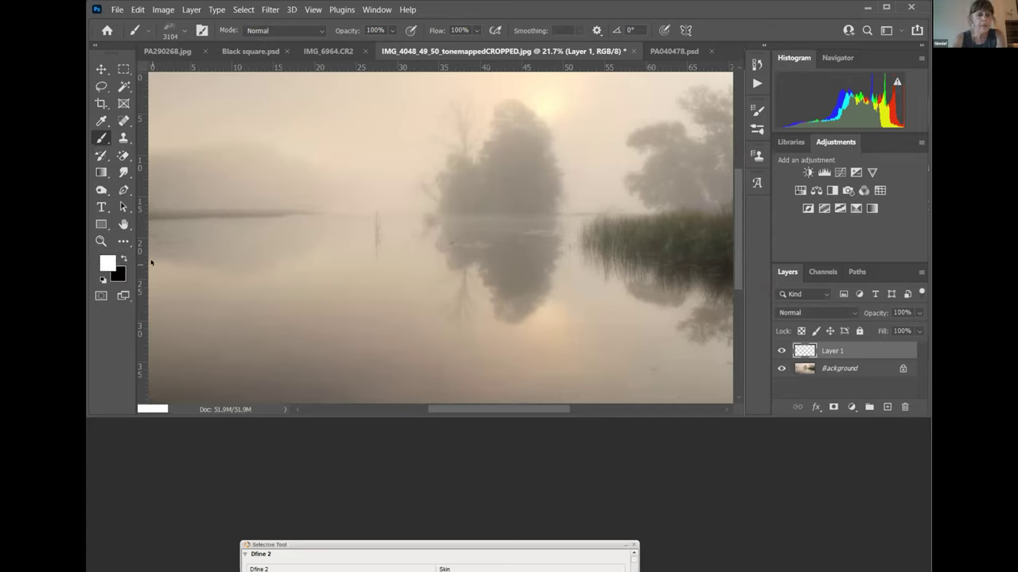
- Stamp white clouds with the cloud brush across the lake's foreground water and over the central tree's reflection
{"action": "left_click", "coordinate": [252, 361]}
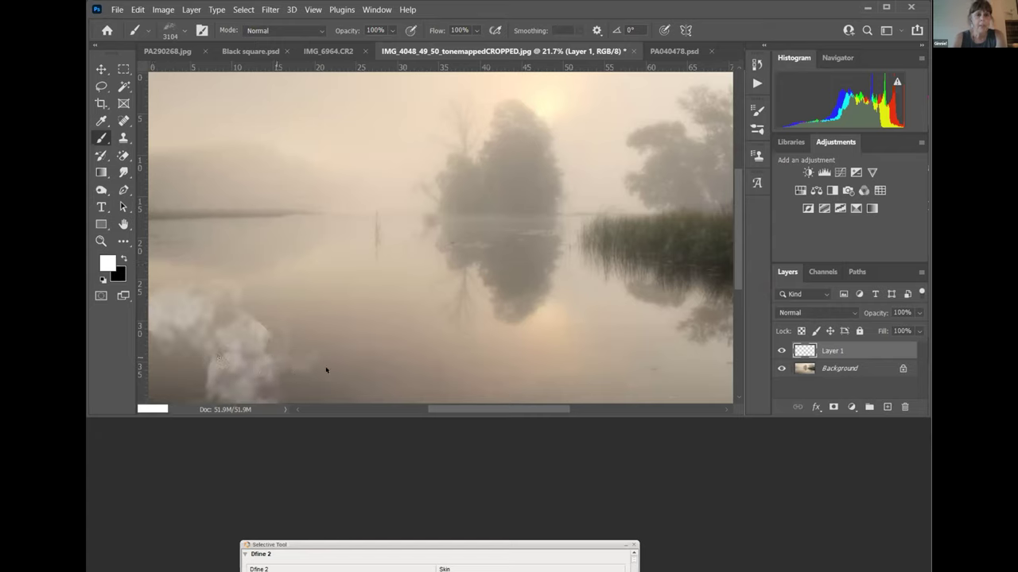
{"action": "left_click", "coordinate": [324, 368]}
{"action": "left_click", "coordinate": [413, 370]}
{"action": "left_click", "coordinate": [557, 374]}
{"action": "left_click", "coordinate": [605, 358]}
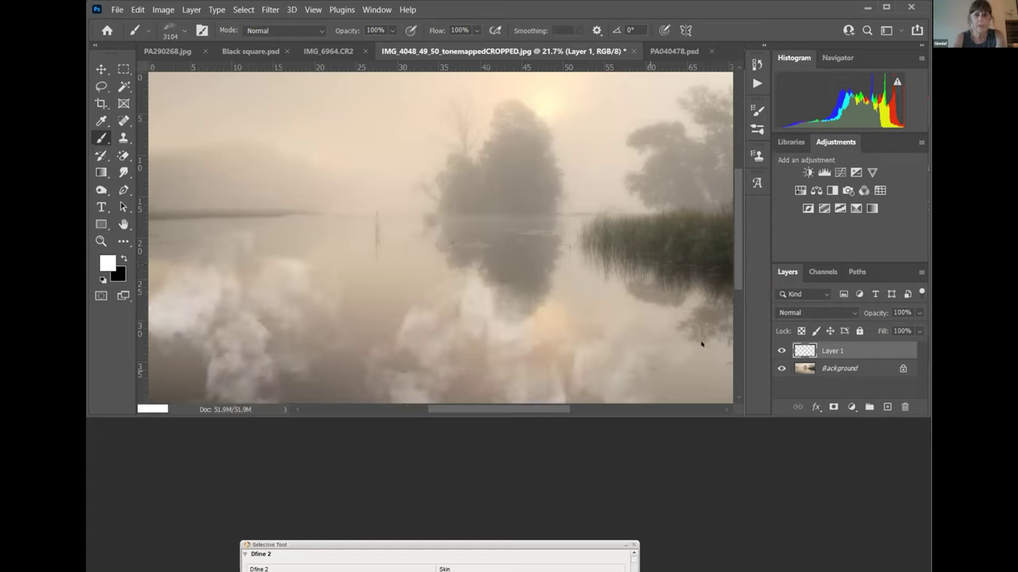
{"action": "left_click", "coordinate": [684, 342]}
{"action": "left_click", "coordinate": [377, 345]}
{"action": "left_click", "coordinate": [432, 346]}
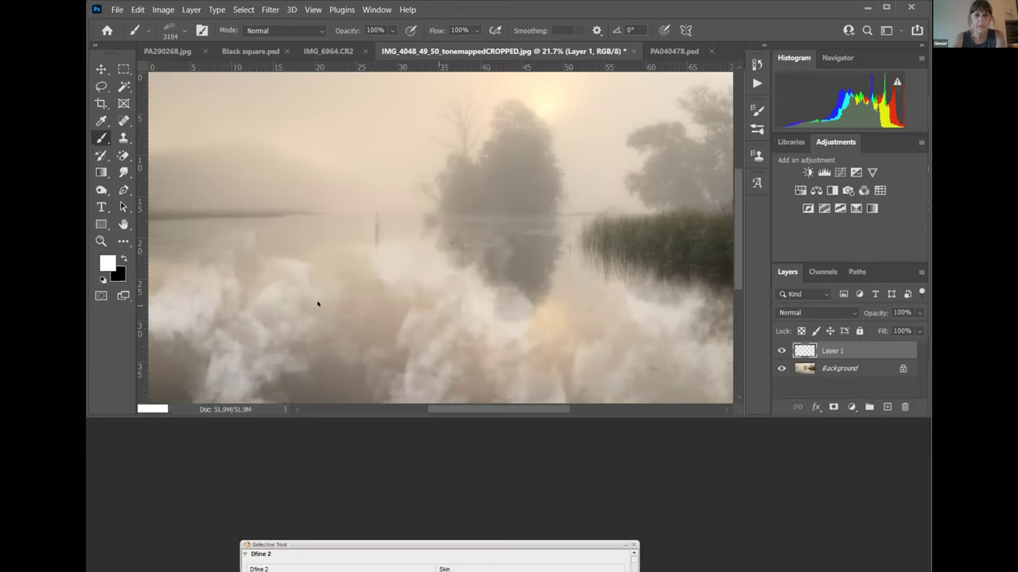
{"action": "left_click", "coordinate": [342, 358]}
{"action": "left_click", "coordinate": [216, 378]}
{"action": "left_click", "coordinate": [422, 353]}
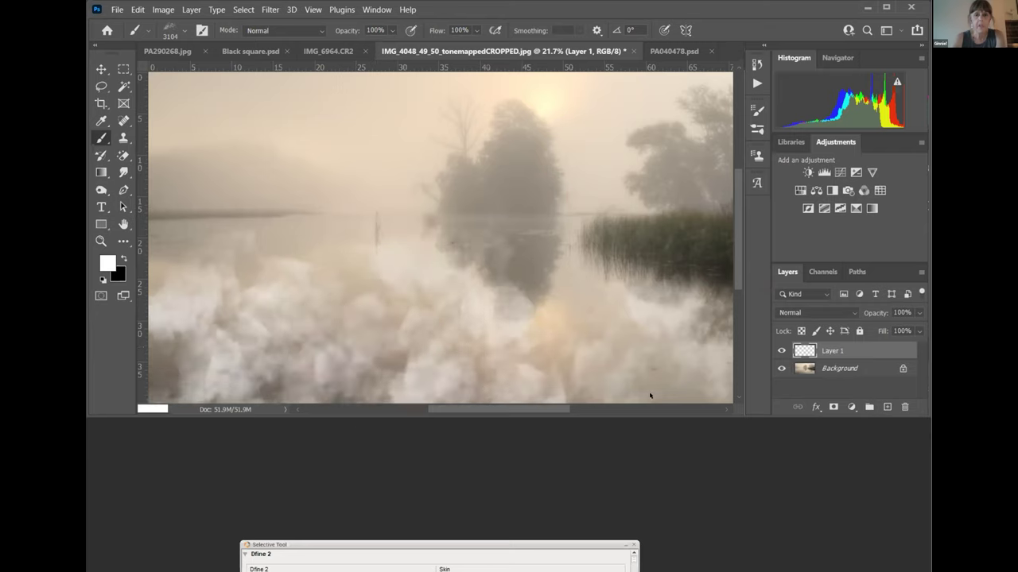
{"action": "left_click", "coordinate": [556, 278]}
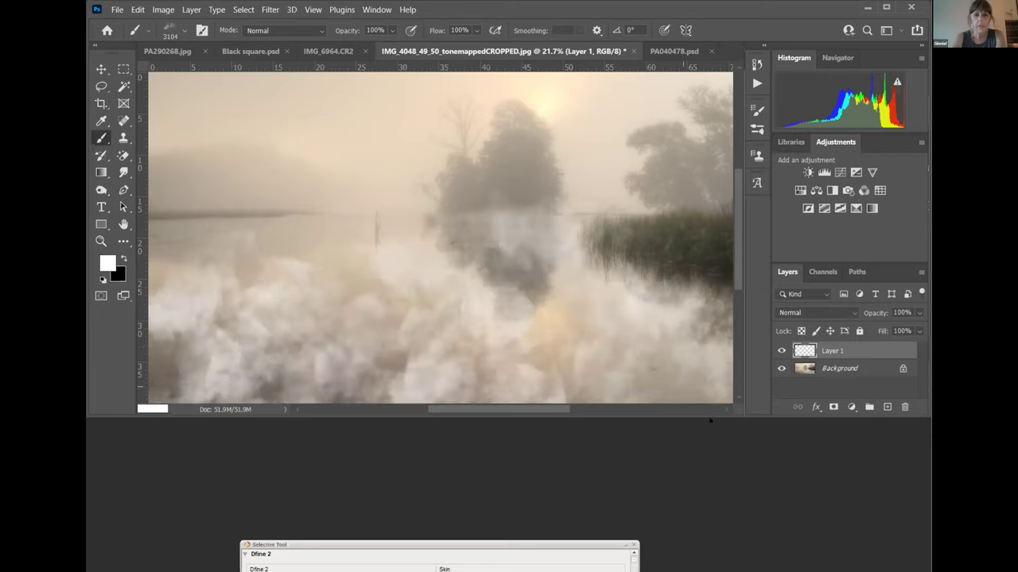
- Lower the opacity of Layer 1 to 36% so the painted clouds blend in as fog
{"action": "left_click", "coordinate": [918, 312]}
{"action": "left_click_drag", "start_coordinate": [920, 328], "coordinate": [877, 327]}
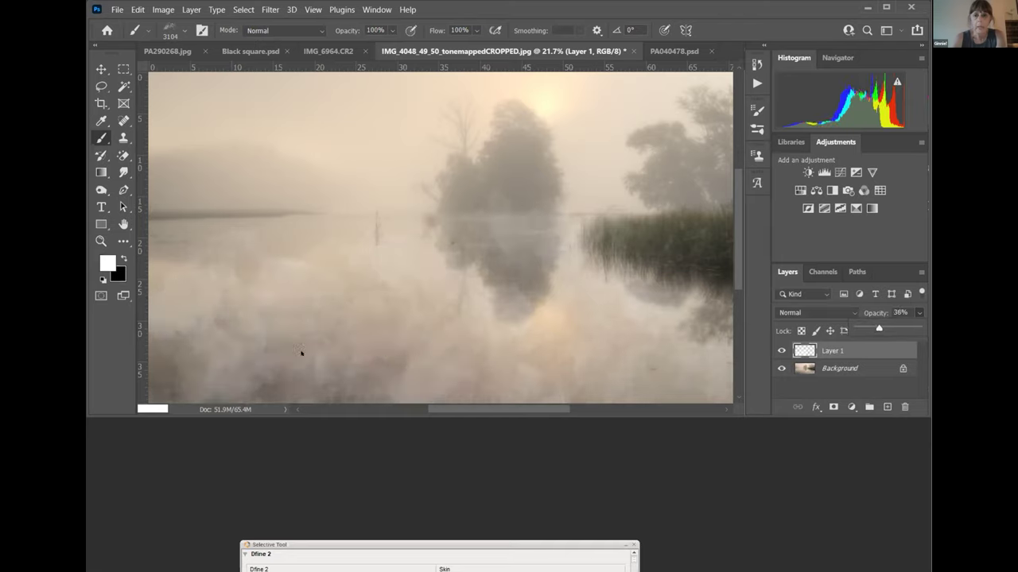
{"action": "left_click", "coordinate": [200, 387]}
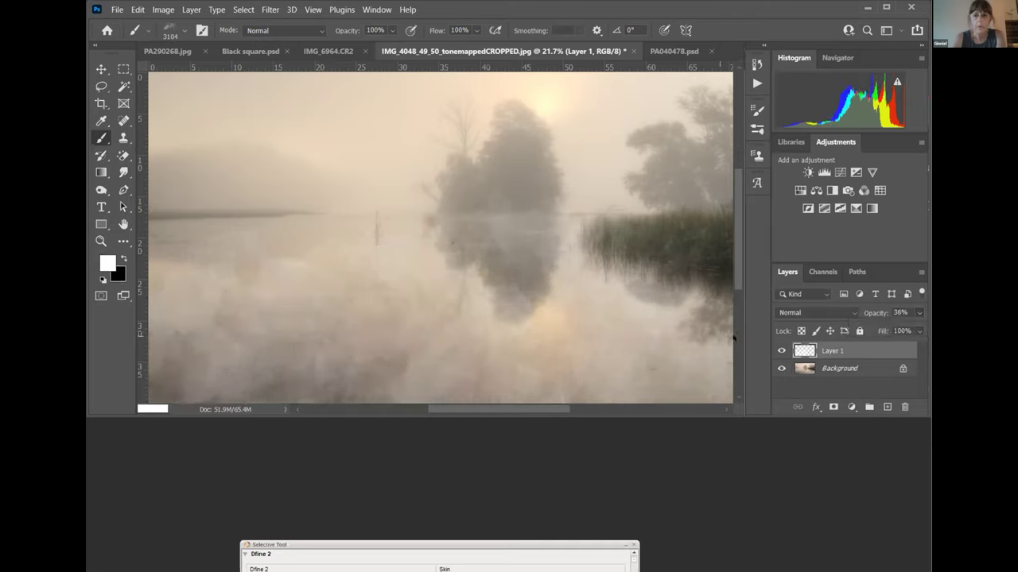
- Paint mist on Layer 1 along the distant shoreline left of the central tree with the cloud brush at 1015 px
{"action": "left_click", "coordinate": [739, 379]}
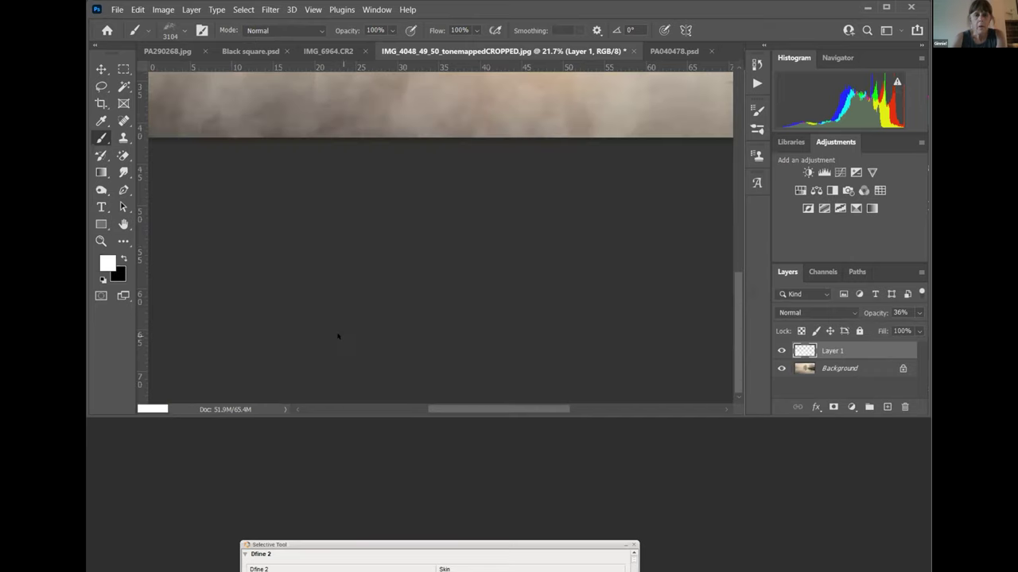
{"action": "left_click_drag", "start_coordinate": [735, 318], "coordinate": [743, 228]}
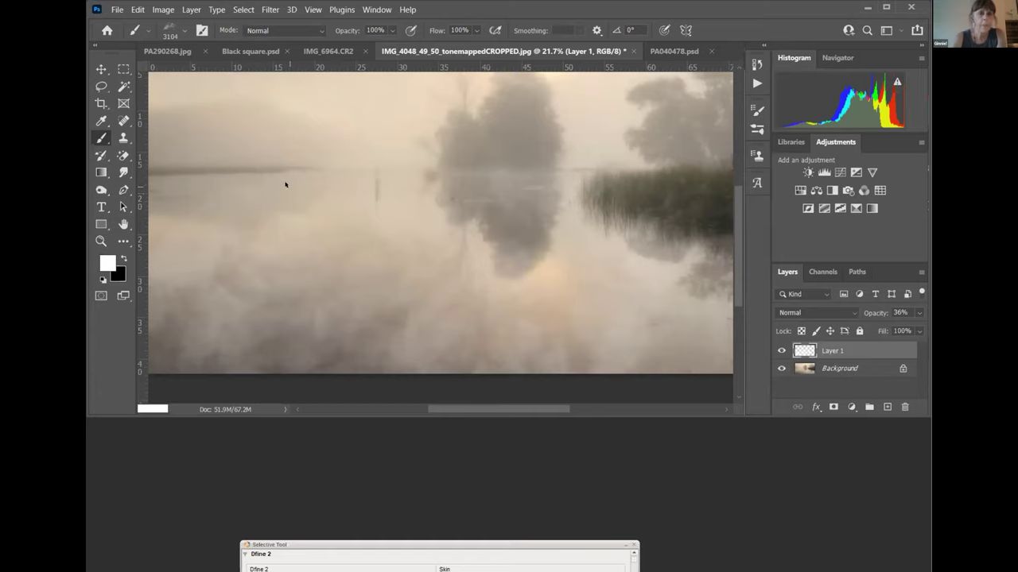
{"action": "left_click_drag", "start_coordinate": [302, 174], "coordinate": [154, 181]}
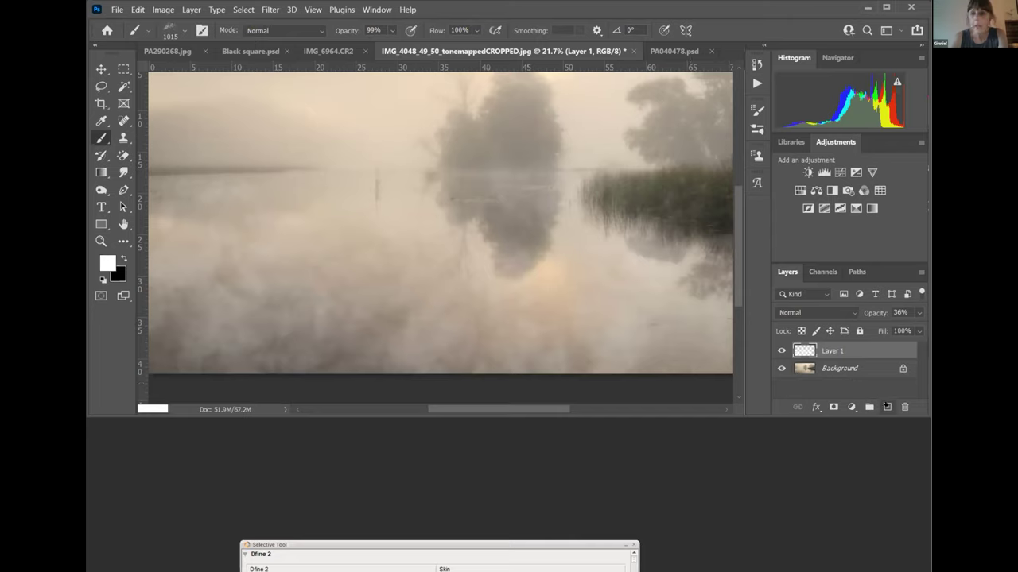
- Add a second new layer and paint more white clouds across the water with the brush at 3185 px
{"action": "left_click", "coordinate": [887, 406]}
{"action": "mouse_move", "coordinate": [402, 282]}
{"action": "left_mouse_down"}
{"action": "mouse_move", "coordinate": [564, 269]}
{"action": "mouse_move", "coordinate": [398, 279]}
{"action": "left_mouse_up"}
{"action": "left_click", "coordinate": [222, 284]}
{"action": "mouse_move", "coordinate": [390, 204]}
{"action": "left_mouse_down"}
{"action": "mouse_move", "coordinate": [374, 286]}
{"action": "mouse_move", "coordinate": [605, 326]}
{"action": "left_mouse_up"}
- Lower the opacity of Layer 2 to 12%
{"action": "left_click", "coordinate": [919, 313]}
{"action": "left_click_drag", "start_coordinate": [921, 327], "coordinate": [864, 328]}
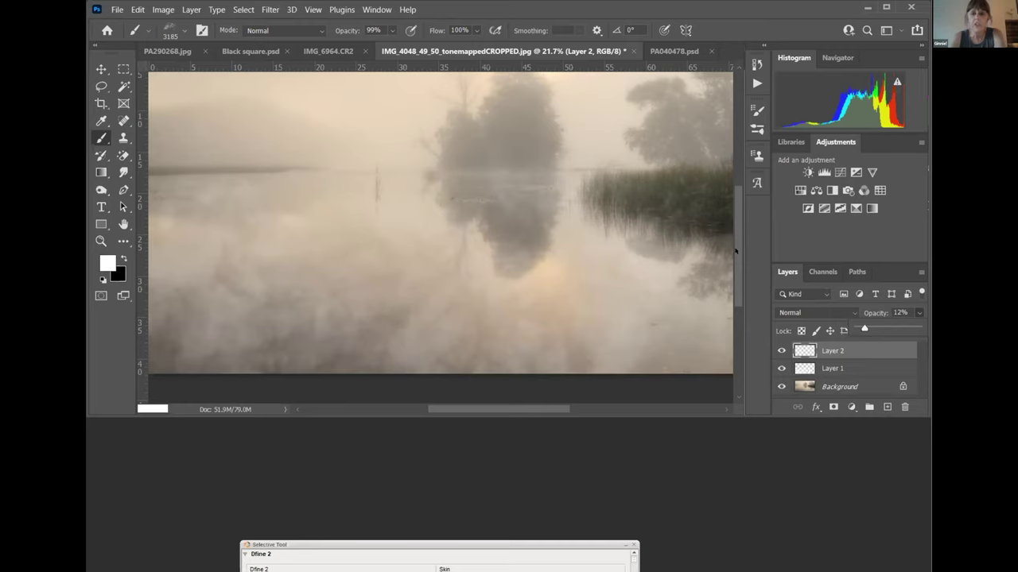
{"action": "left_click_drag", "start_coordinate": [735, 251], "coordinate": [741, 236]}
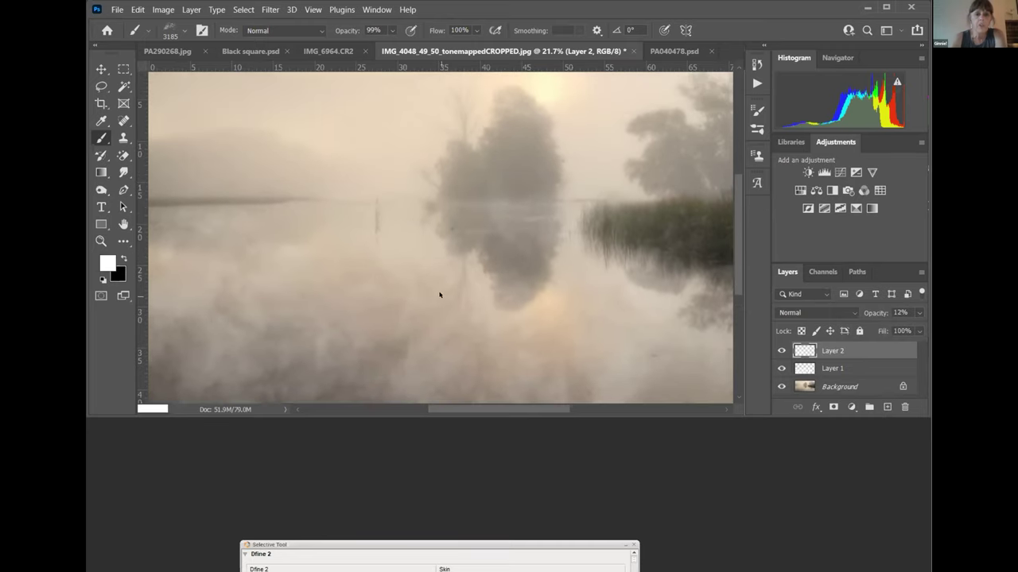
{"action": "scroll", "coordinate": [477, 290], "scroll_direction": "down", "scroll_amount": 1}
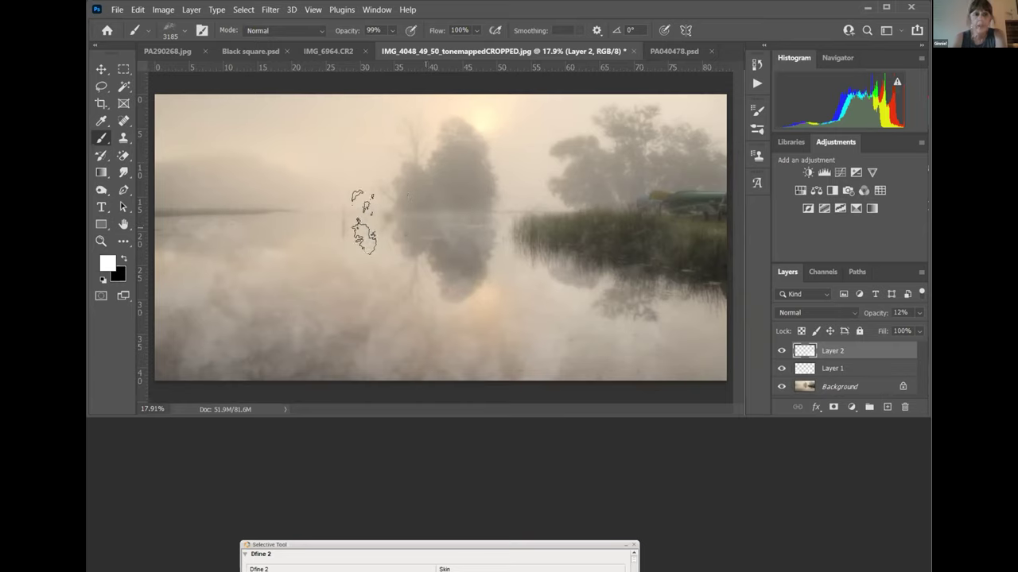
- Choose the Clouds preset as the active brush
{"action": "right_click", "coordinate": [478, 277]}
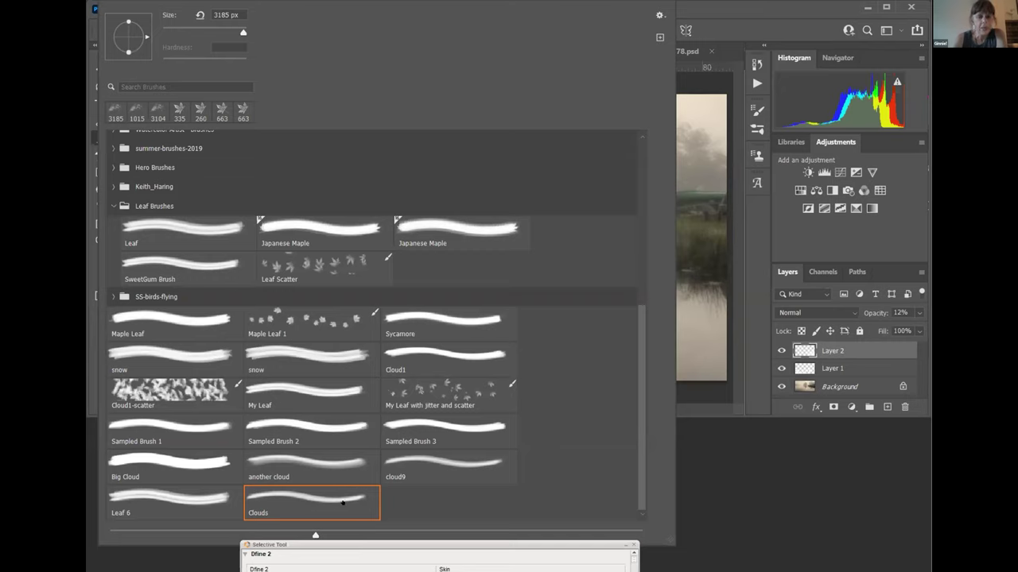
{"action": "left_click", "coordinate": [338, 496]}
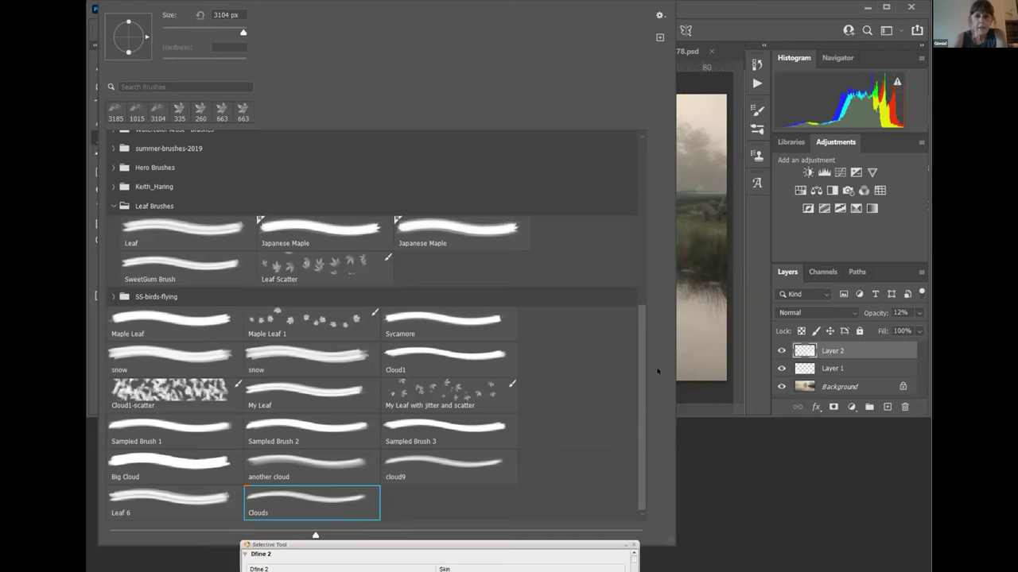
{"action": "left_click", "coordinate": [745, 335]}
- Enable Scattering and Shape Dynamics for the Clouds brush and set its tip spacing to 99%
{"action": "left_click", "coordinate": [753, 109]}
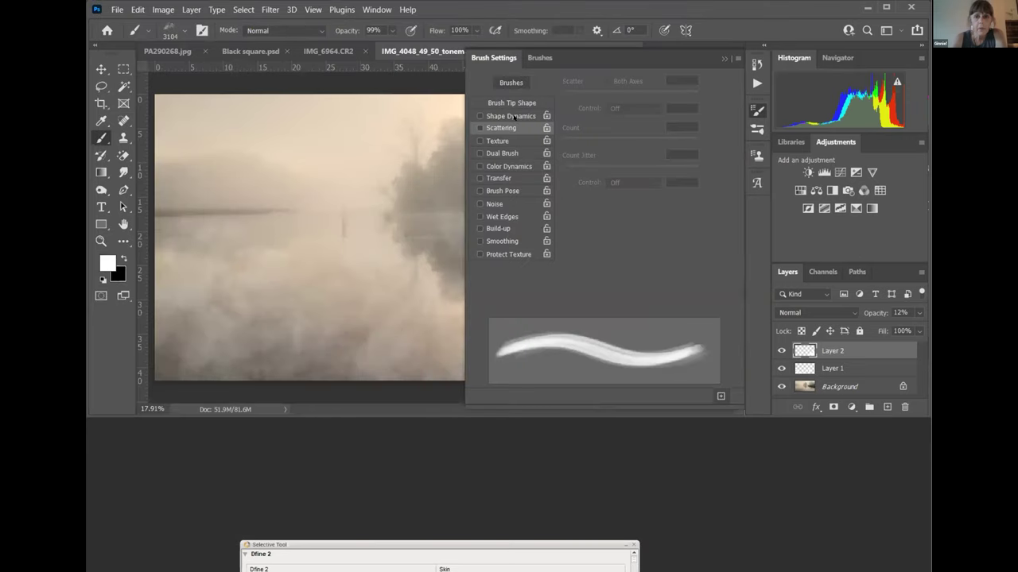
{"action": "left_click", "coordinate": [505, 125]}
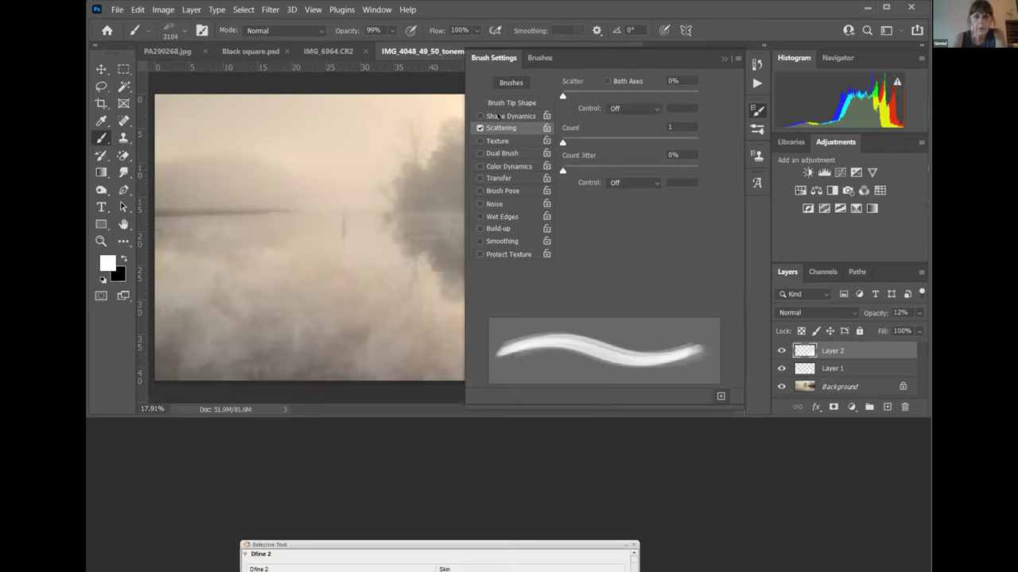
{"action": "left_click", "coordinate": [499, 117]}
{"action": "left_click", "coordinate": [509, 103]}
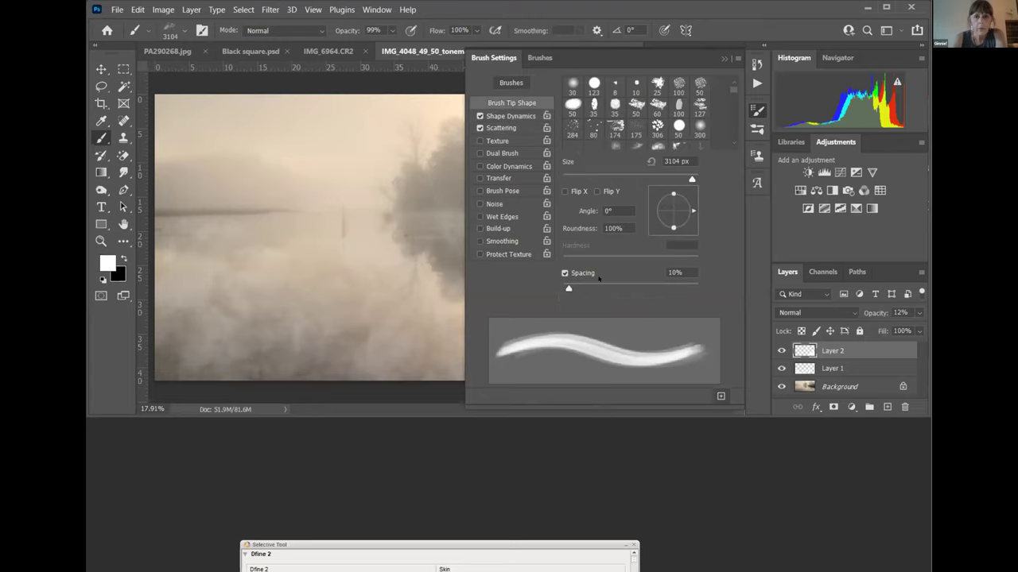
{"action": "left_click_drag", "start_coordinate": [589, 280], "coordinate": [628, 288]}
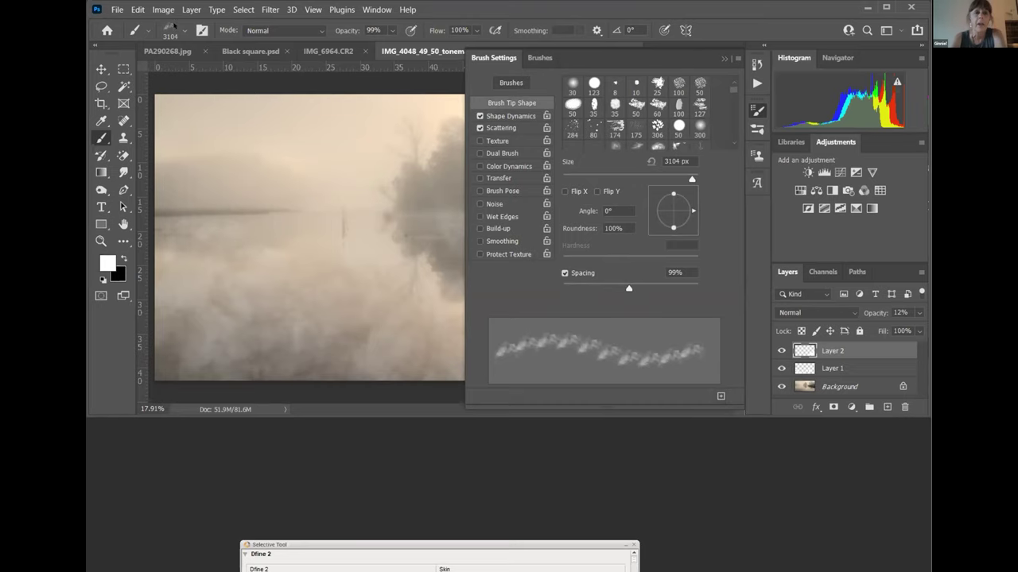
- Look through the saved brush presets around the Clouds brush, and return to the brush settings
{"action": "left_click", "coordinate": [176, 30]}
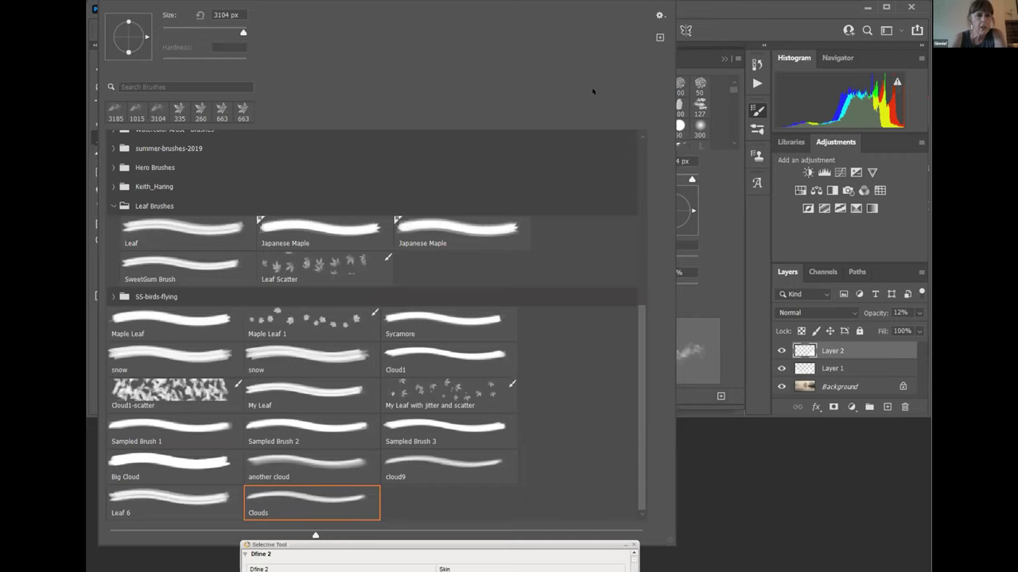
{"action": "left_click", "coordinate": [702, 259]}
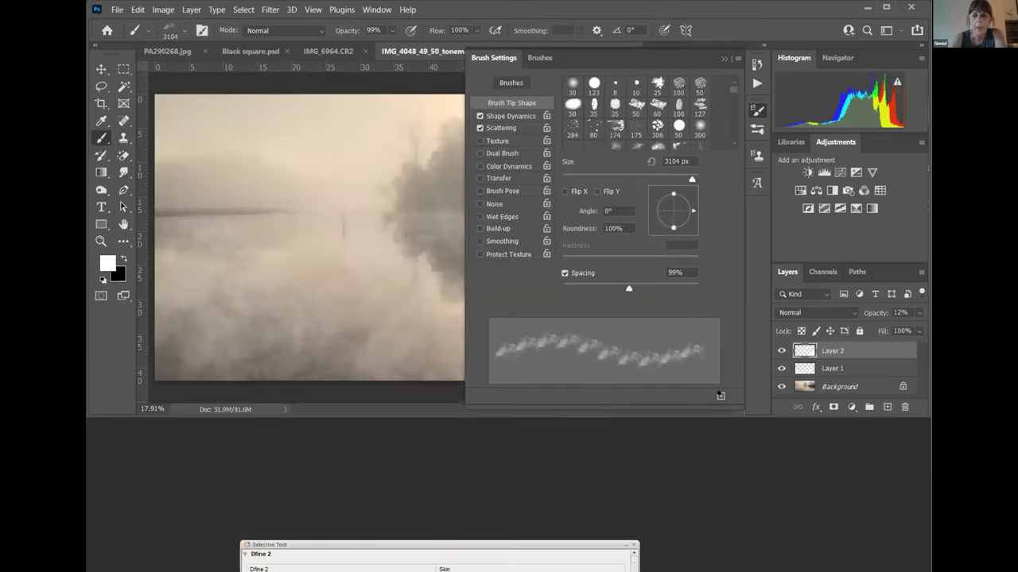
- Save the adjusted Clouds brush as a new preset named "Clouds 1 scattered" and close the brush settings
{"action": "left_click", "coordinate": [720, 395]}
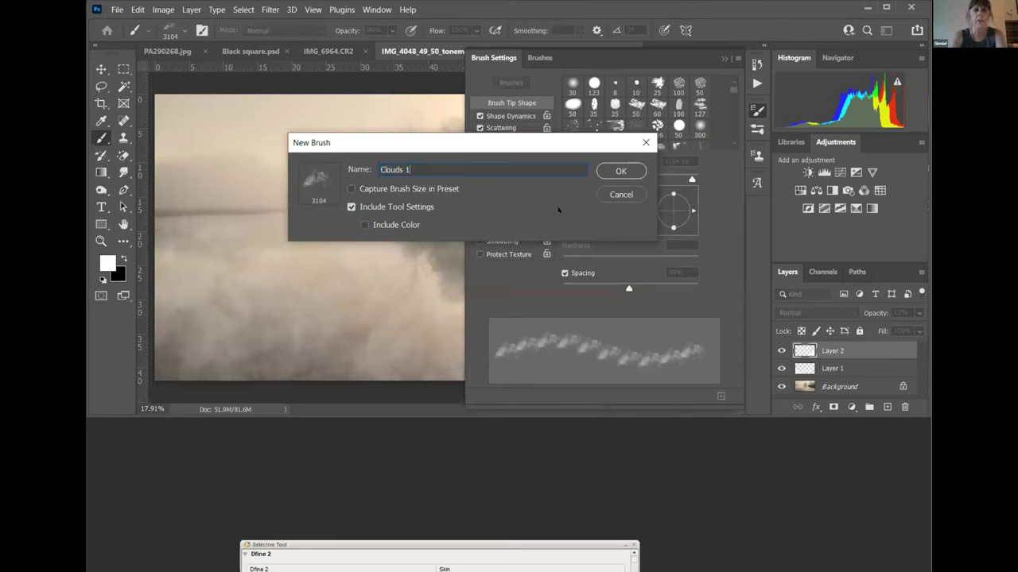
{"action": "type", "text": "catte"}
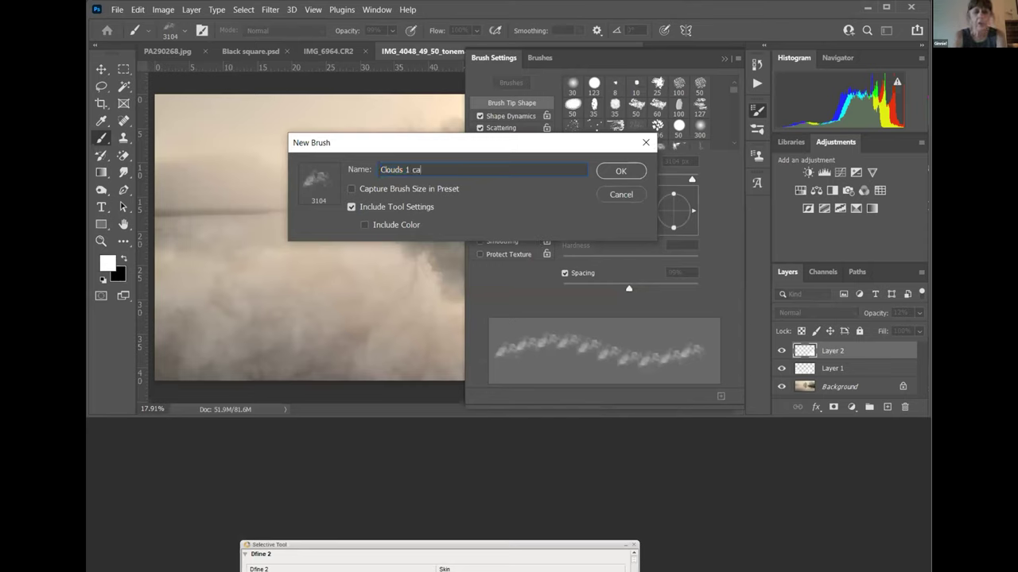
{"action": "key", "text": "BackSpace"}
{"action": "key", "text": "BackSpace"}
{"action": "key", "text": "BackSpace"}
{"action": "key", "text": "BackSpace"}
{"action": "key", "text": "BackSpace"}
{"action": "type", "text": "scattered"}
{"action": "key", "text": "Return"}
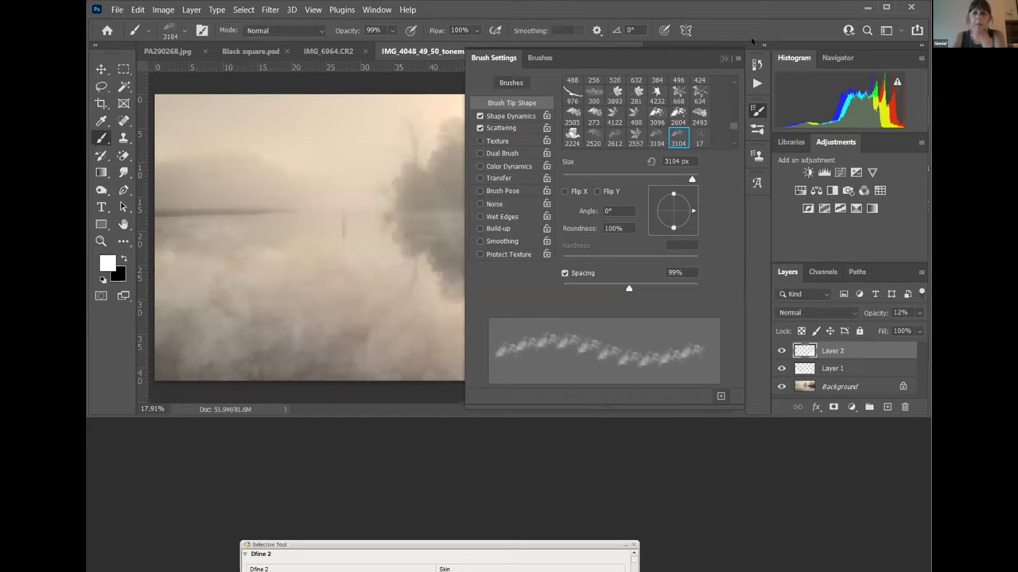
{"action": "left_click", "coordinate": [722, 58]}
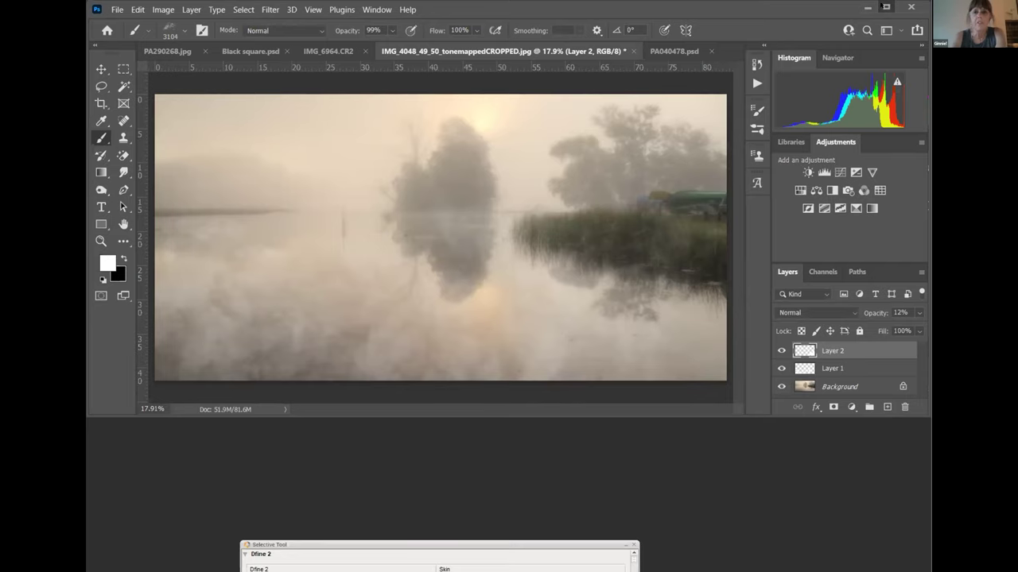
- Maximize the window, switch to PA040478.psd, and compare the image with the extra clouds layer hidden and shown
{"action": "left_click", "coordinate": [886, 6]}
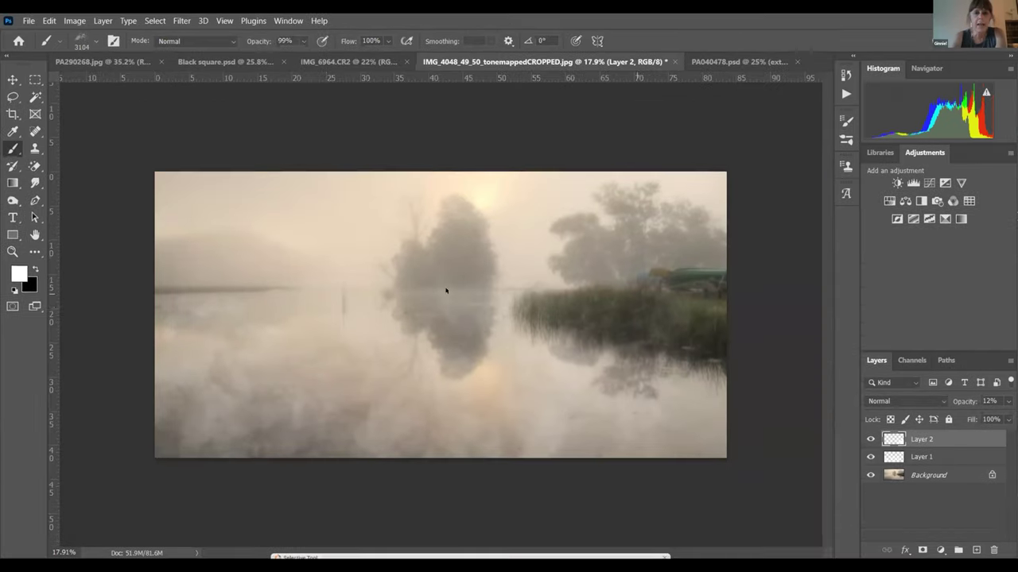
{"action": "left_click", "coordinate": [747, 62]}
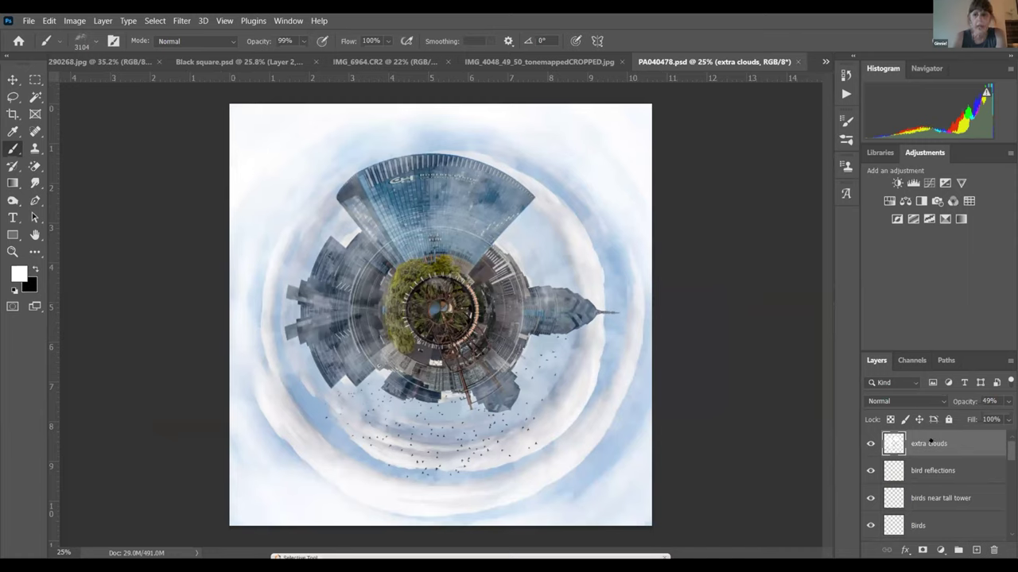
{"action": "left_click", "coordinate": [869, 443]}
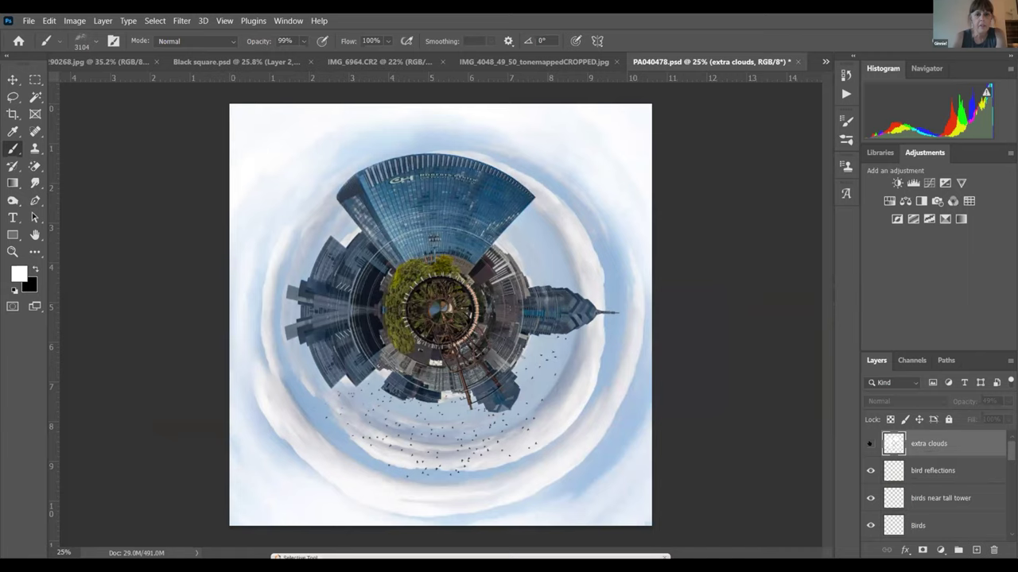
{"action": "left_click", "coordinate": [870, 443]}
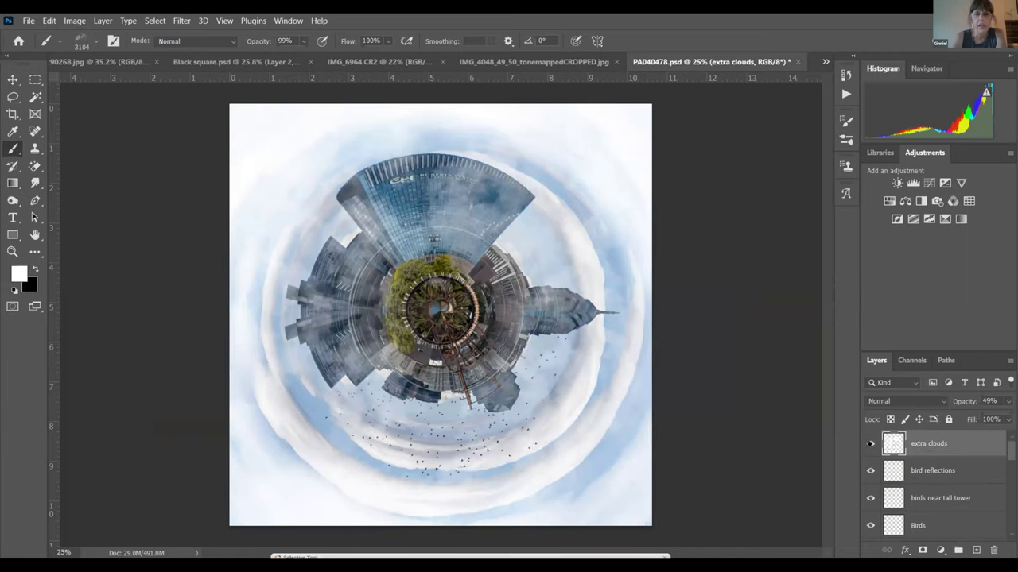